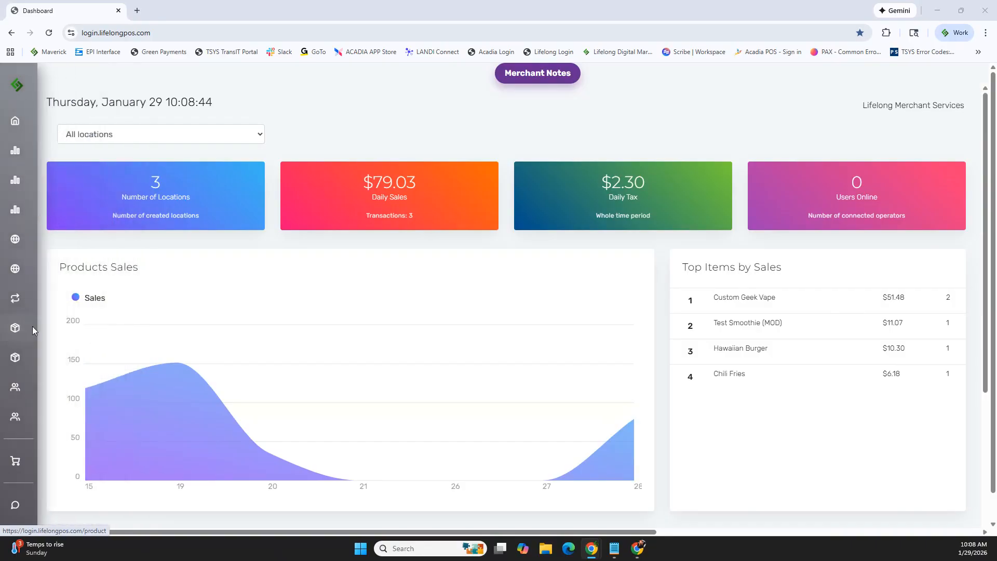
# Open the Items management page and review the mass actions available for products
pyautogui.click(28, 328)
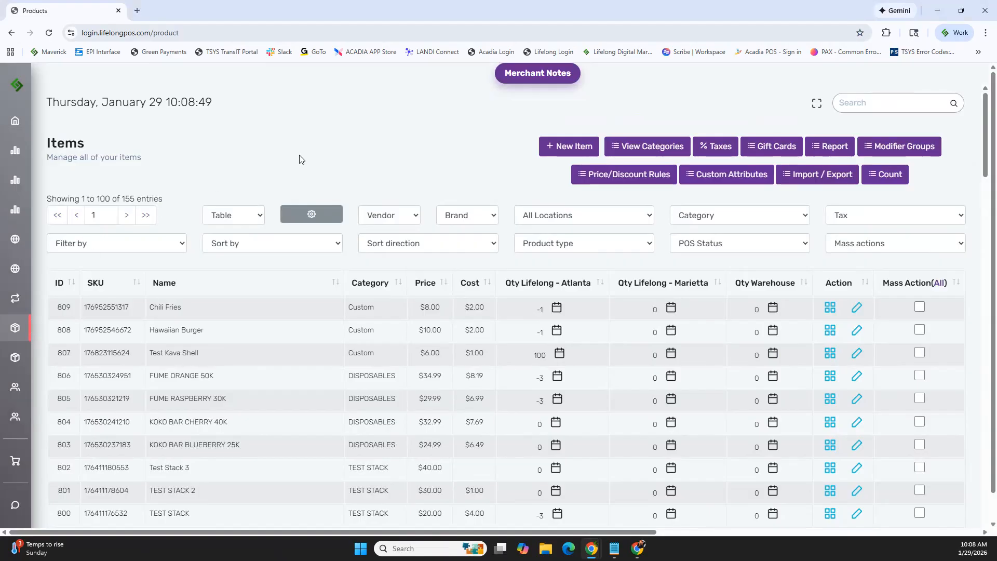
pyautogui.click(962, 248)
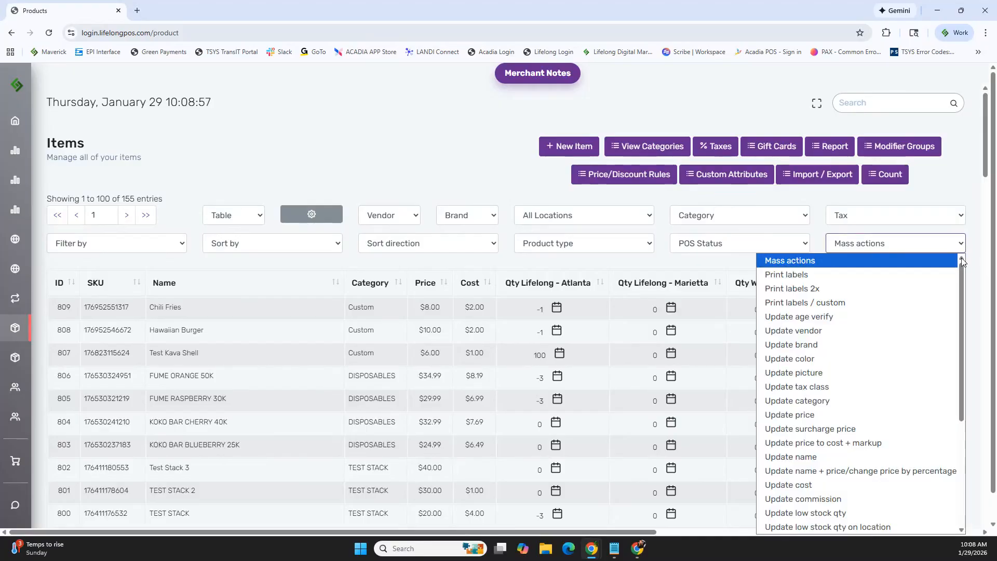
pyautogui.scroll(-2, 898, 280)
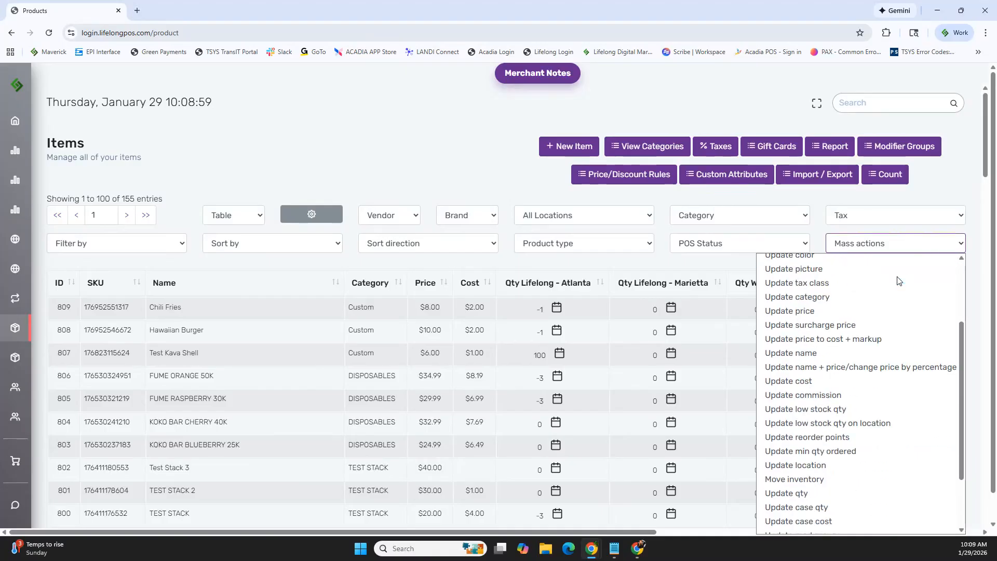
pyautogui.scroll(-2, 899, 281)
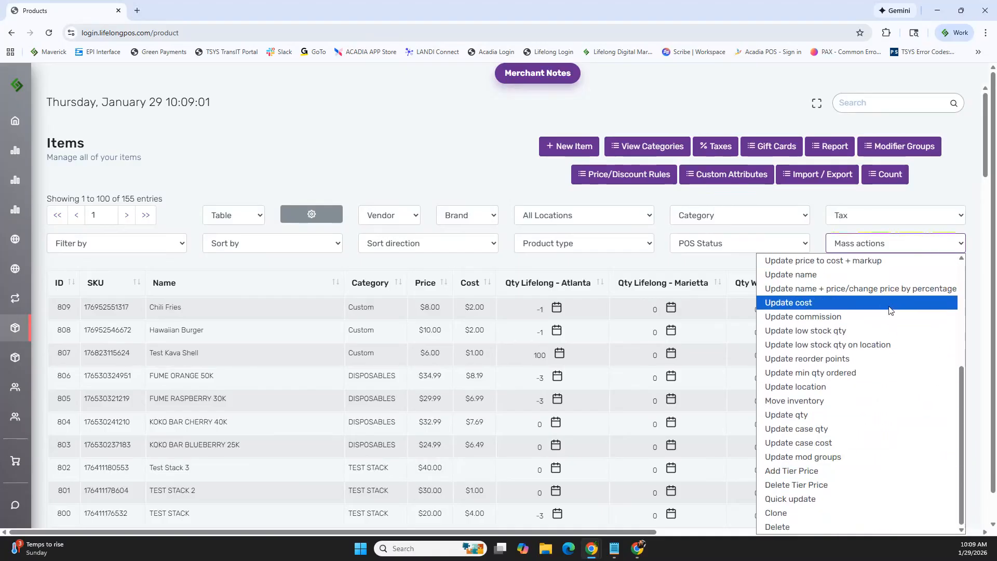
pyautogui.click(934, 197)
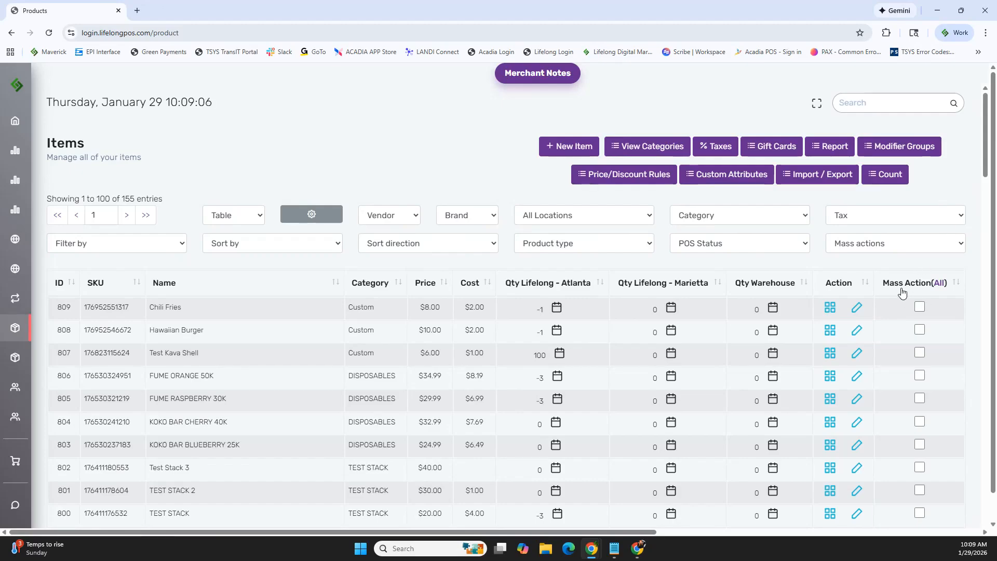
# Select all items on the page for mass action, look through the list, and clear the selection
pyautogui.click(940, 285)
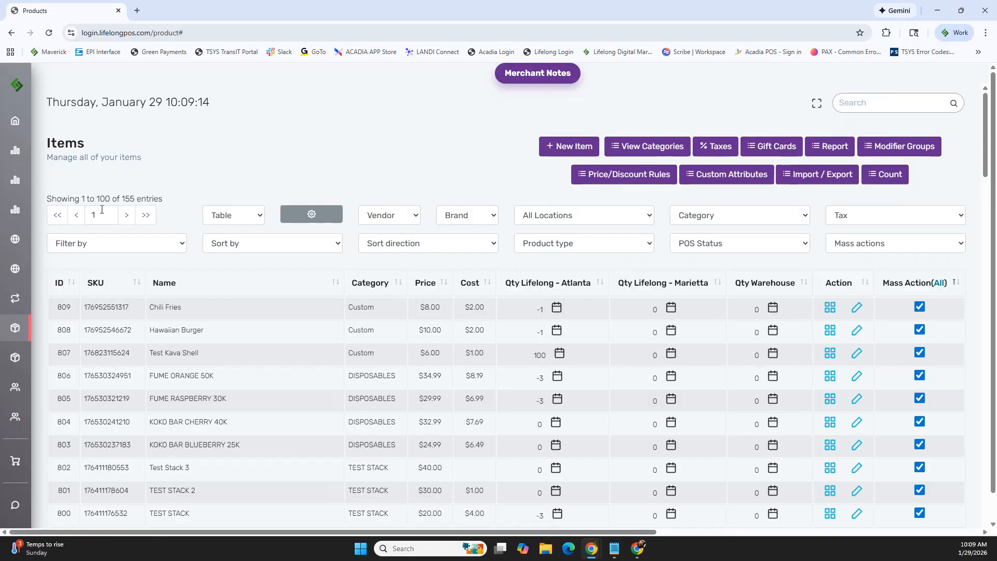
pyautogui.scroll(-18, 966, 307)
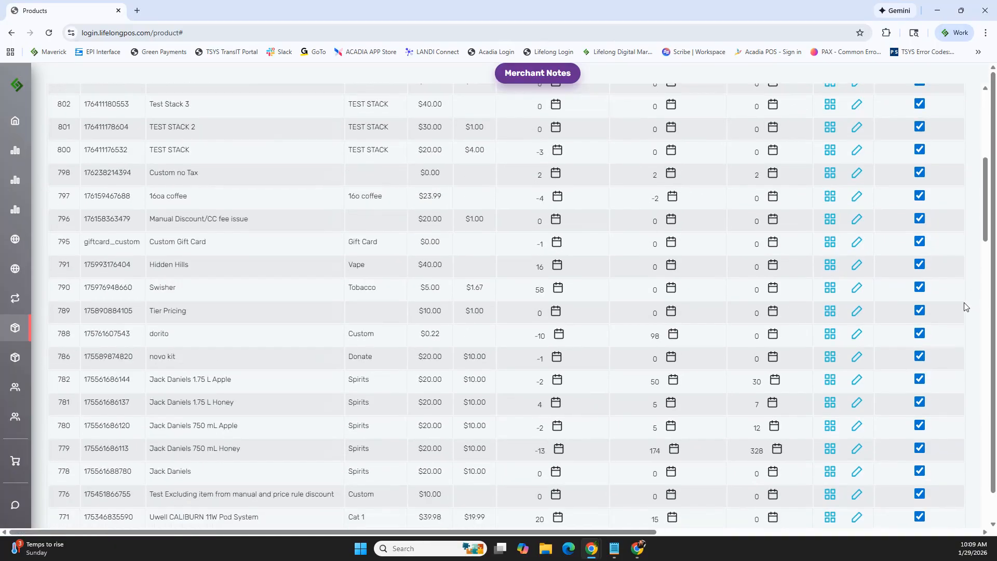
pyautogui.scroll(-20, 964, 306)
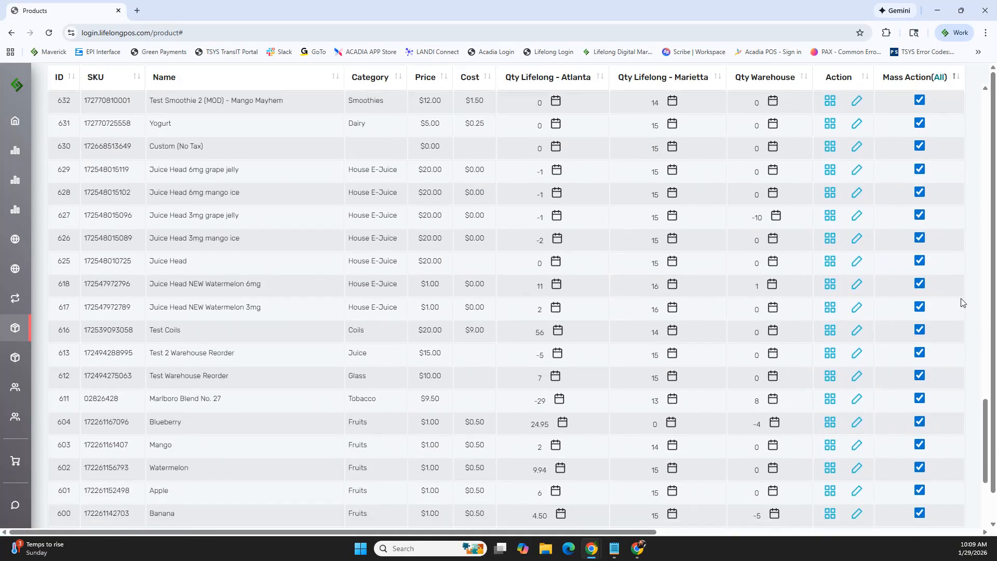
pyautogui.scroll(20, 960, 301)
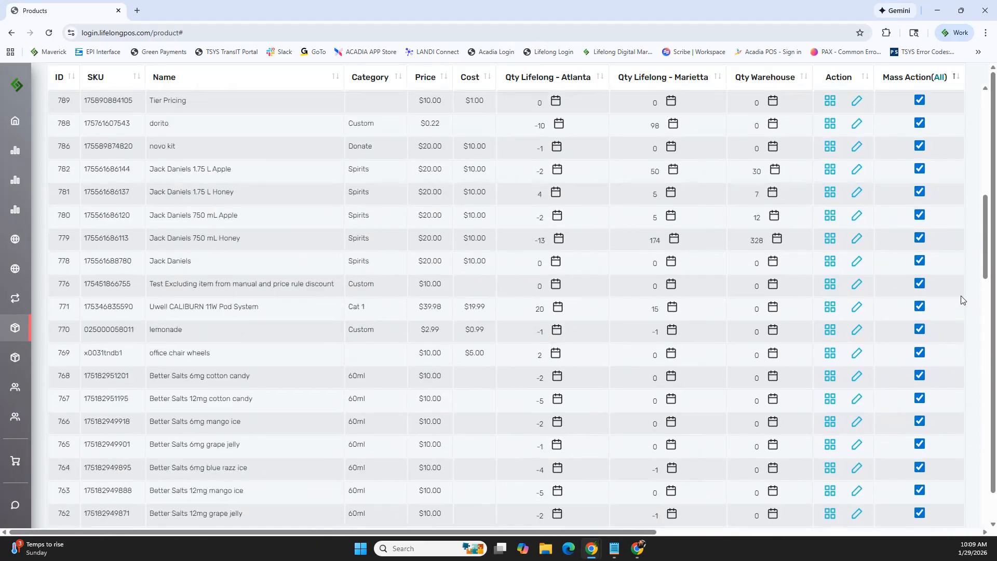
pyautogui.scroll(3, 961, 300)
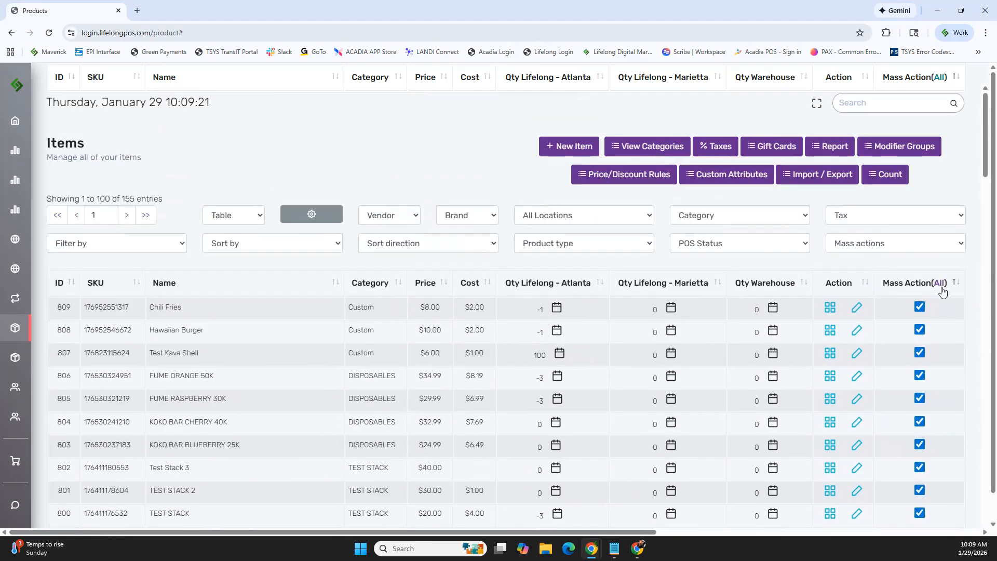
pyautogui.click(940, 285)
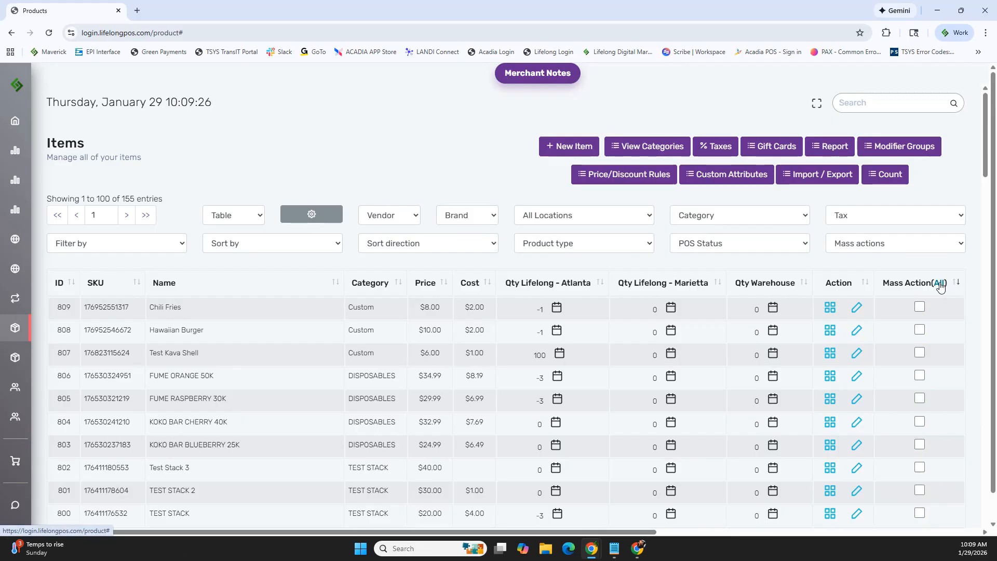
# Select Chili Fries, Hawaiian Burger, Test Kava Shell and FUME ORANGE 50K, and look at the available mass actions
pyautogui.click(920, 307)
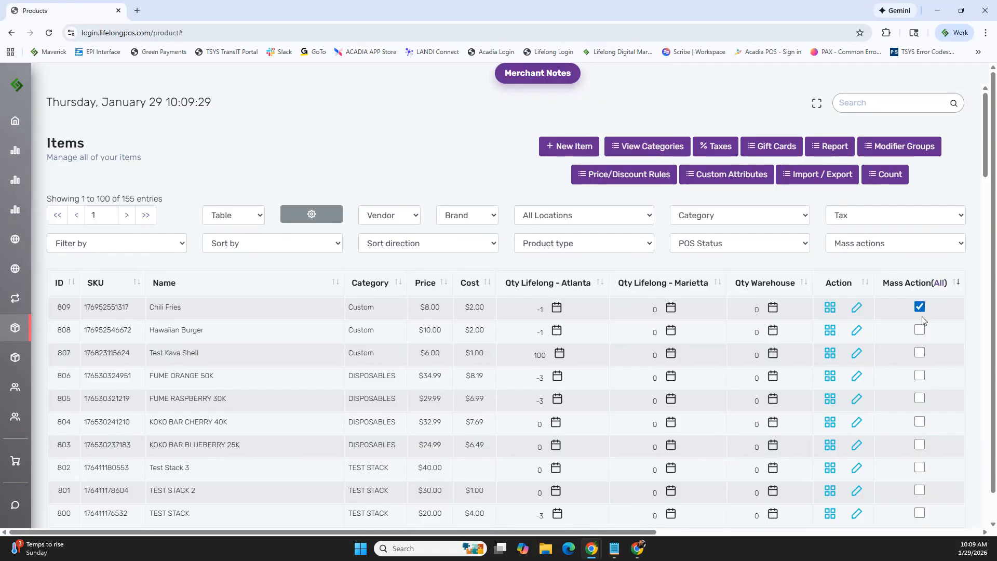
pyautogui.click(920, 352)
pyautogui.click(921, 378)
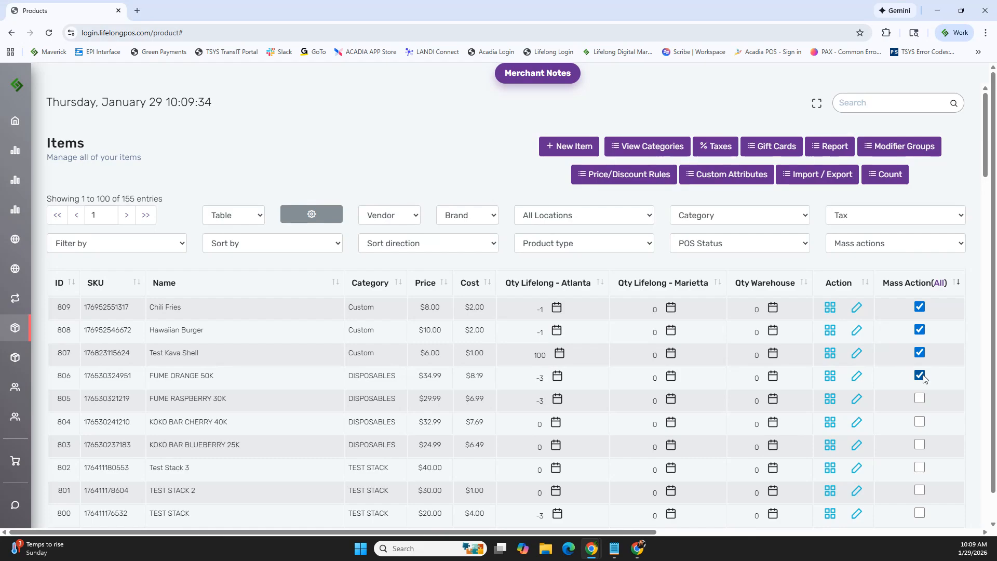
pyautogui.click(961, 247)
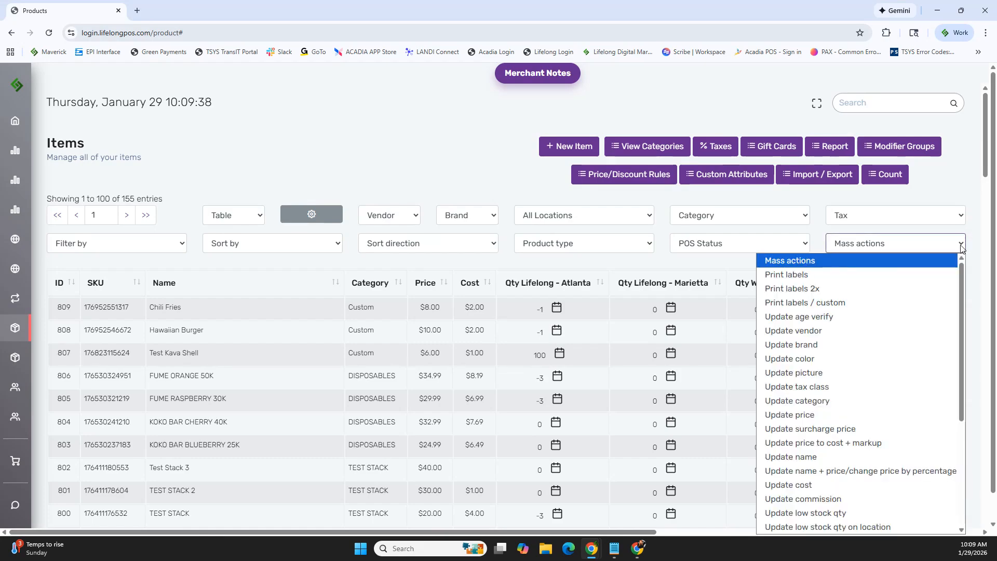
pyautogui.click(962, 247)
pyautogui.scroll(-3, 313, 368)
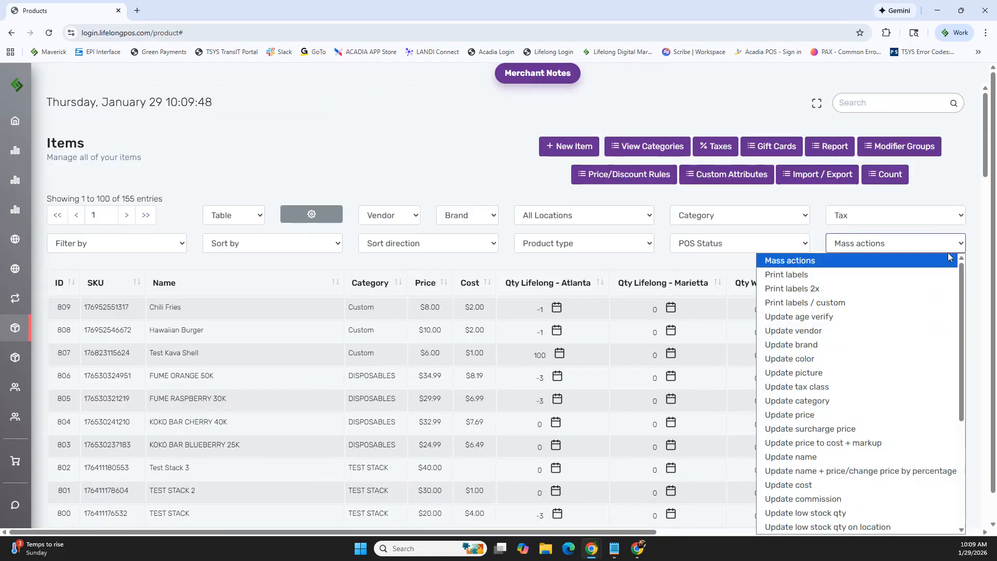
pyautogui.click(975, 229)
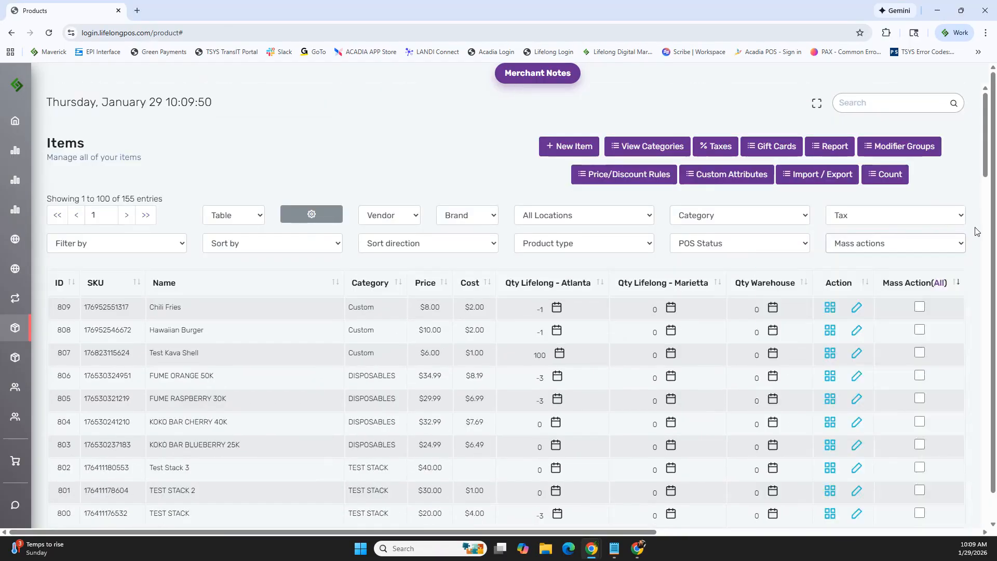
# Mass-update the quantity of Chili Fries, Hawaiian Burger and Test Kava Shell to 50 at the Lifelong - Atlanta location
pyautogui.click(920, 307)
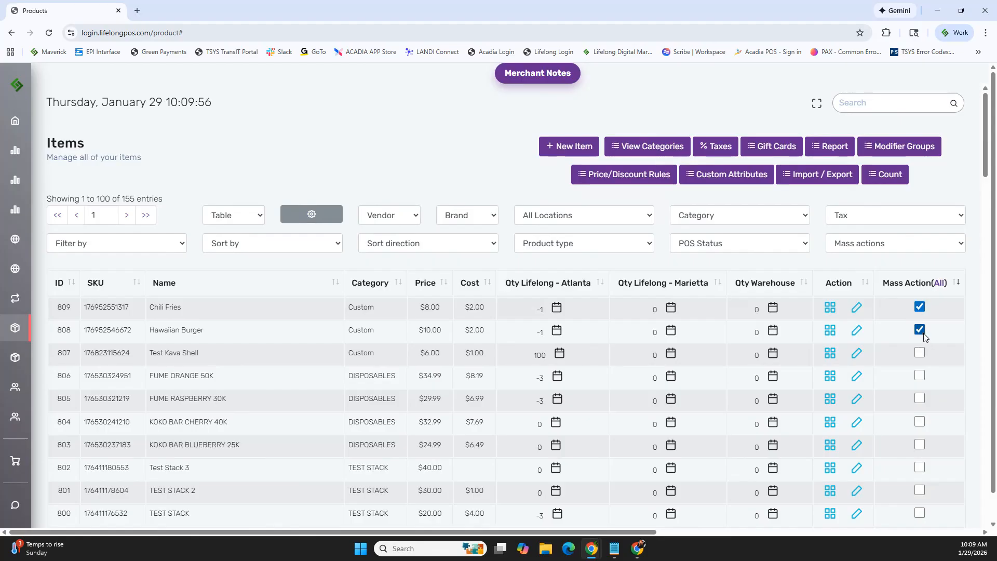
pyautogui.click(919, 353)
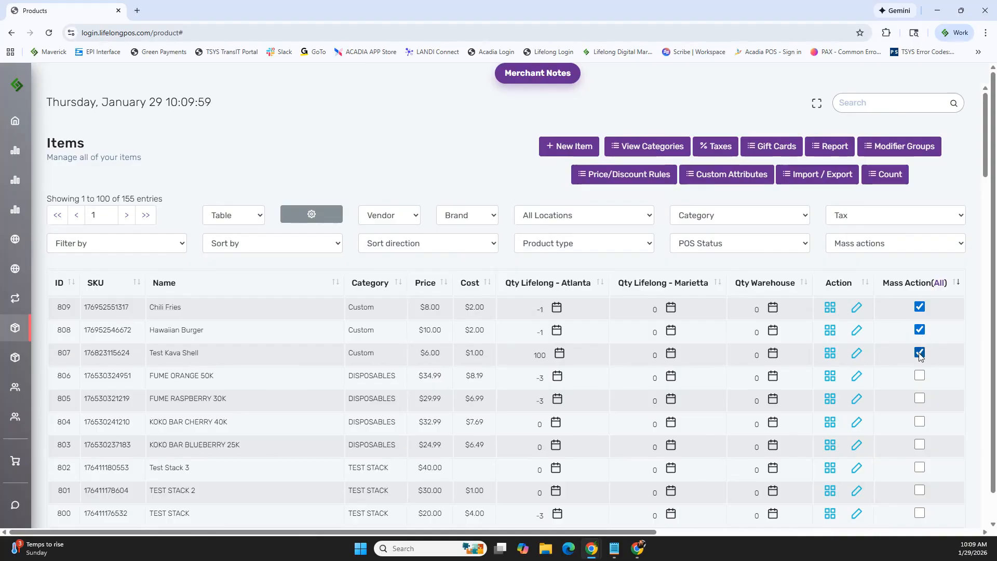
pyautogui.click(958, 245)
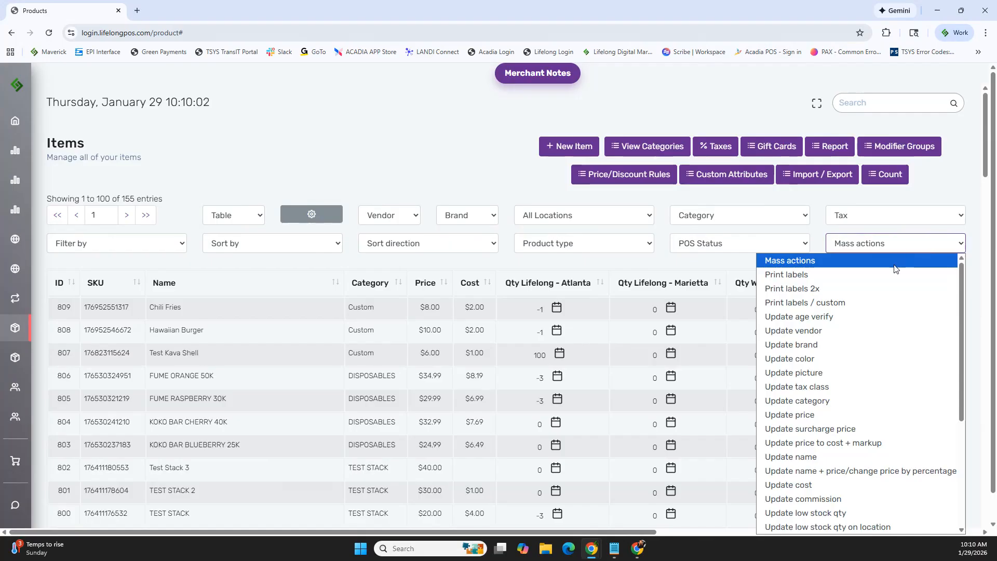
pyautogui.scroll(-4, 883, 277)
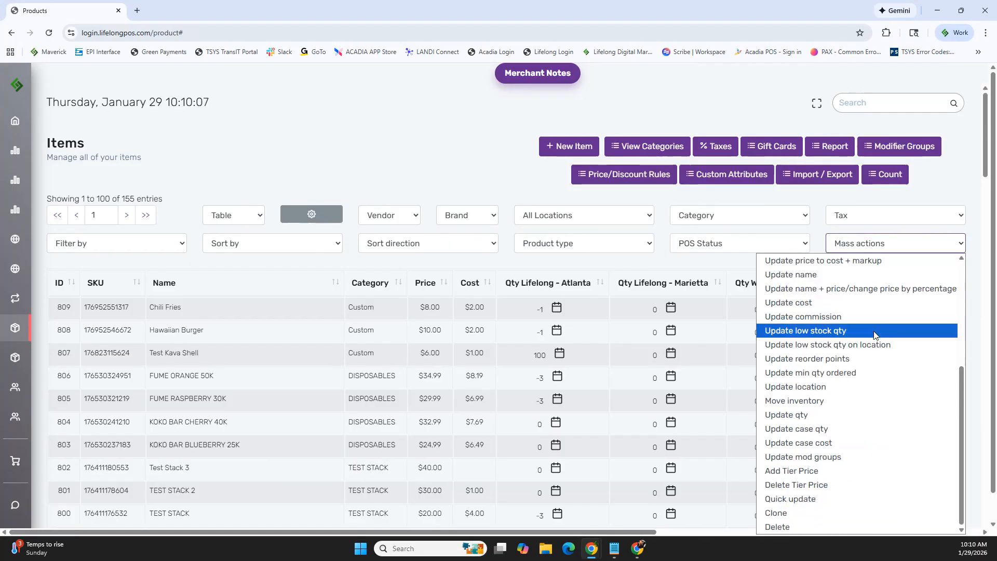
pyautogui.click(806, 418)
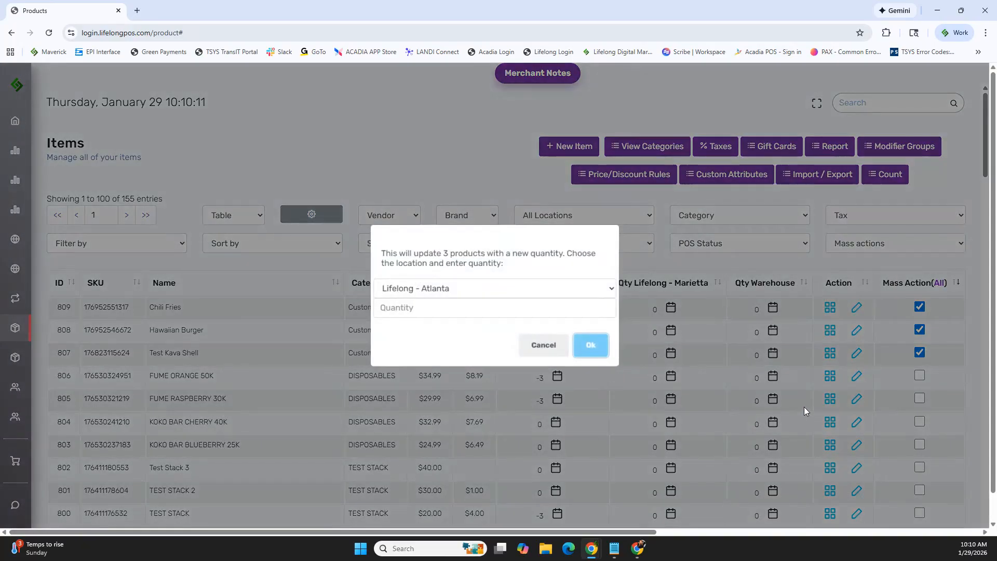
pyautogui.click(604, 293)
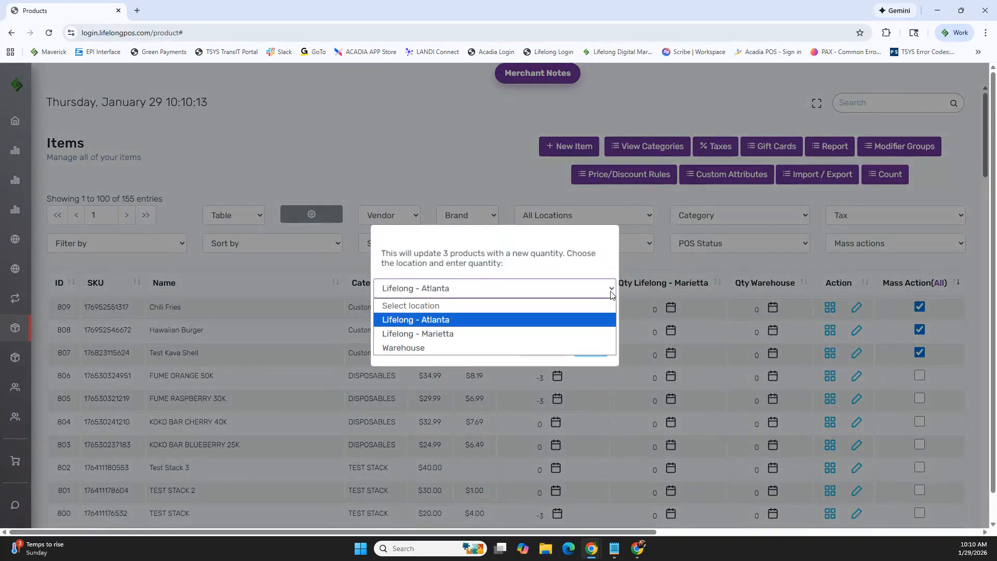
pyautogui.click(450, 325)
pyautogui.click(450, 314)
pyautogui.write('50')
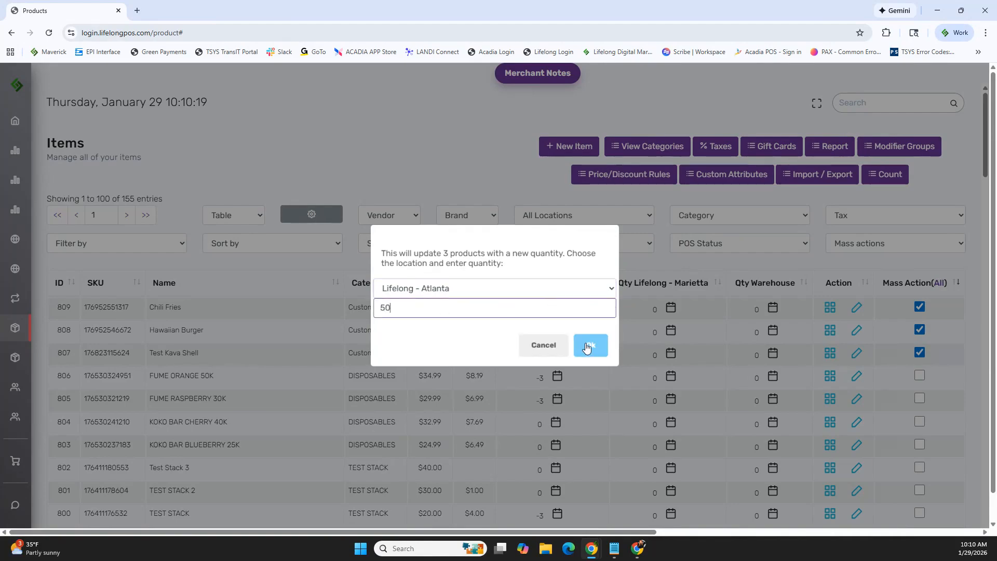
pyautogui.click(592, 347)
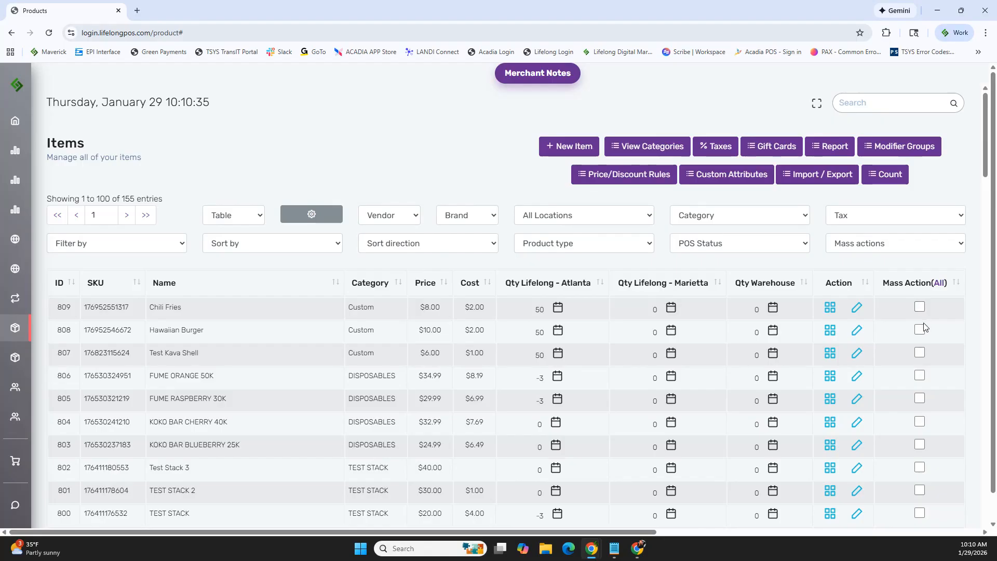
# Delete the 16oa coffee item through the Delete mass action
pyautogui.scroll(-4, 921, 319)
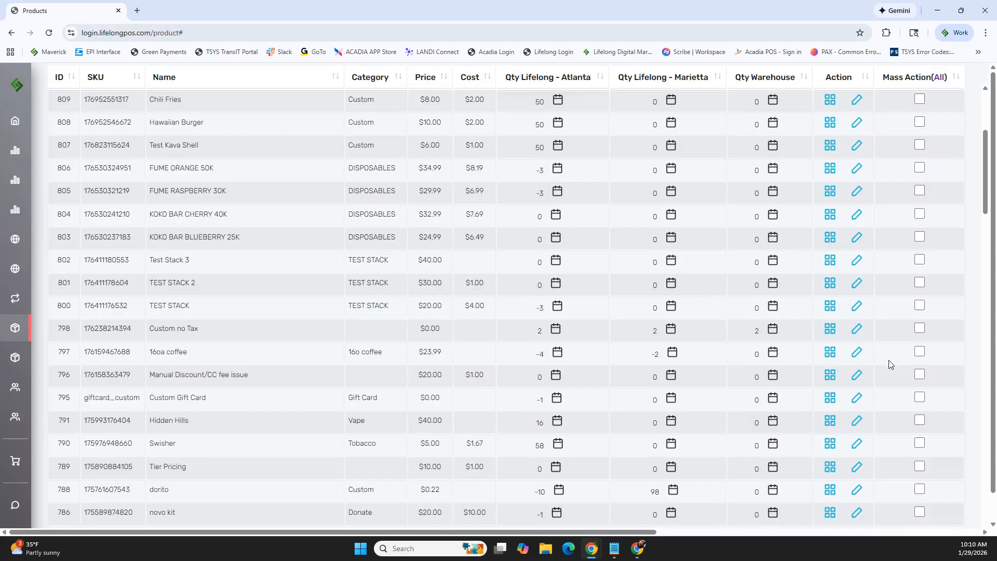
pyautogui.click(920, 352)
pyautogui.scroll(5, 920, 343)
pyautogui.click(957, 248)
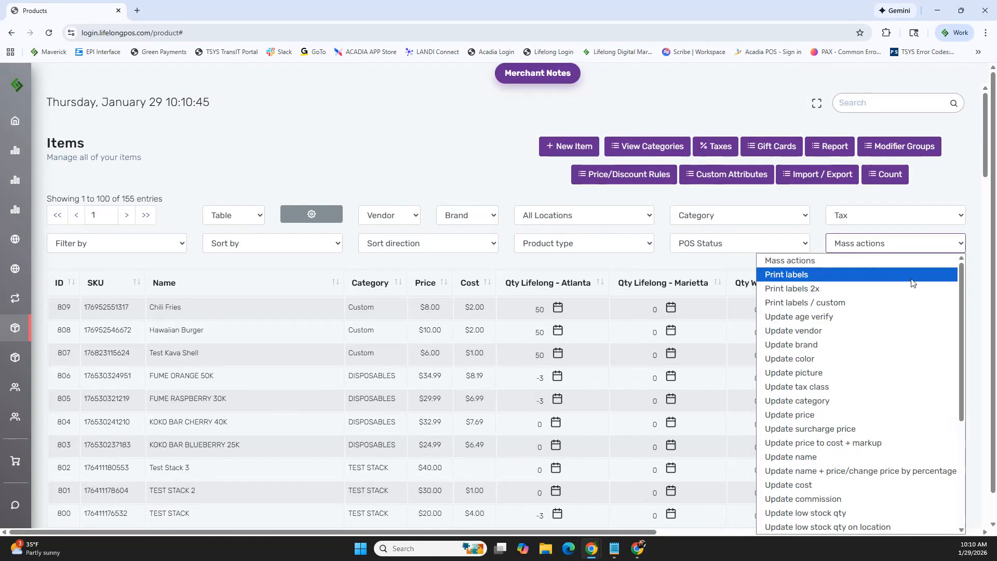
pyautogui.scroll(-4, 831, 415)
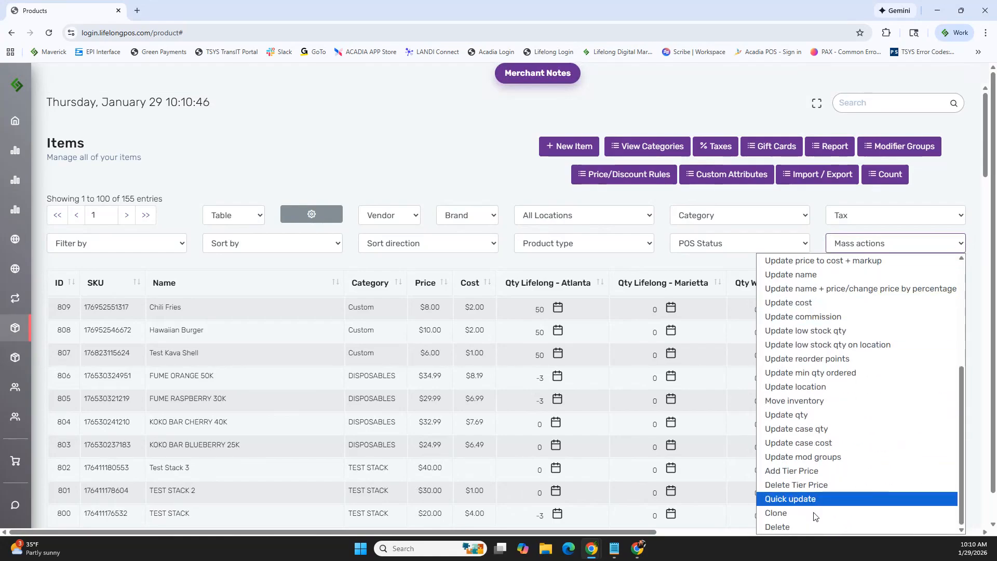
pyautogui.click(789, 526)
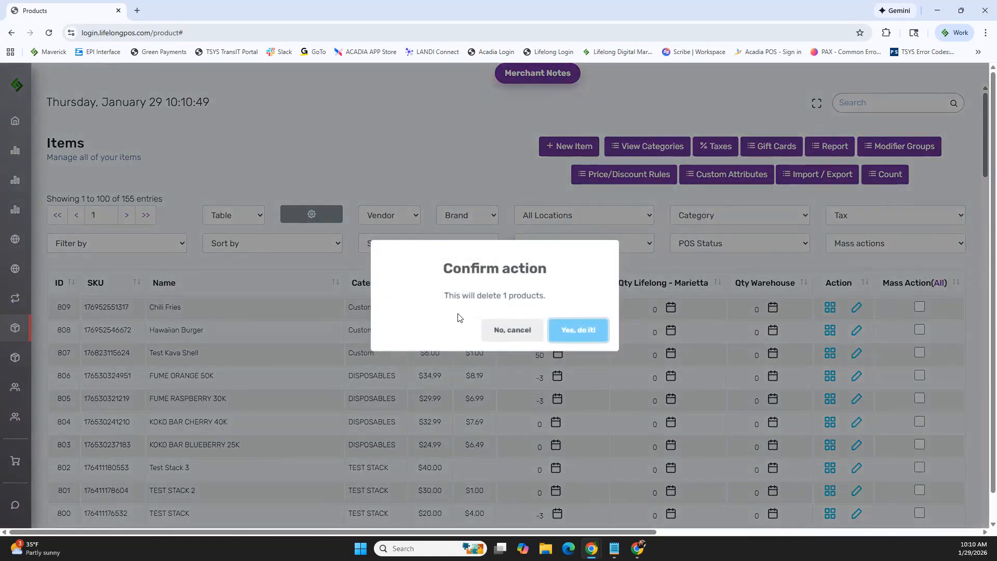
pyautogui.click(582, 333)
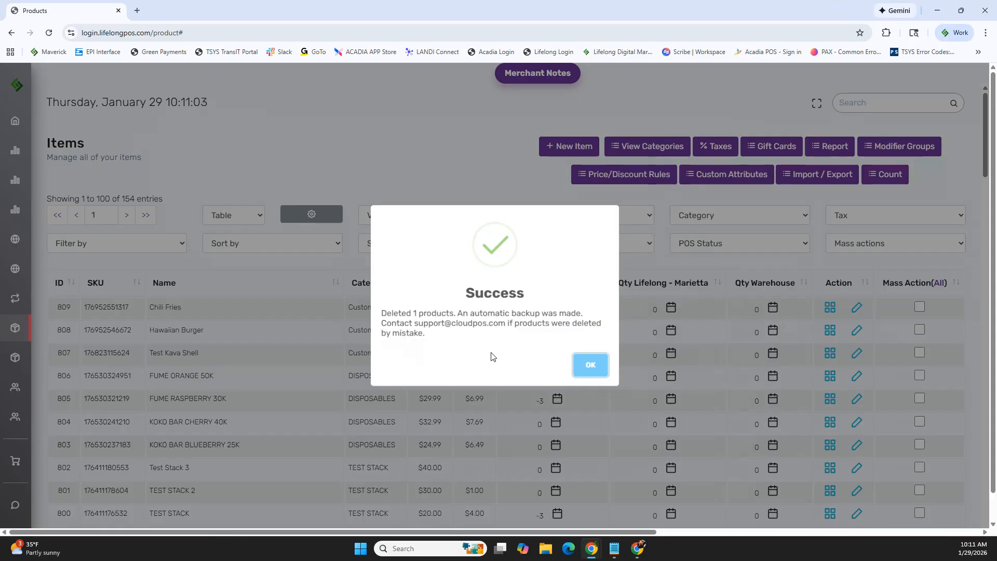
pyautogui.click(591, 365)
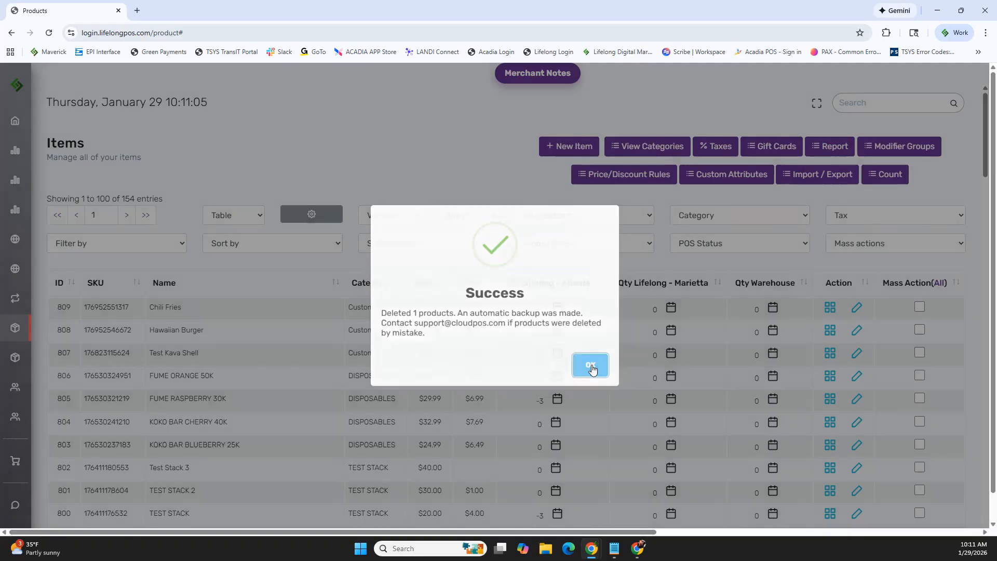
# Select all items on the current page for mass action
pyautogui.click(960, 248)
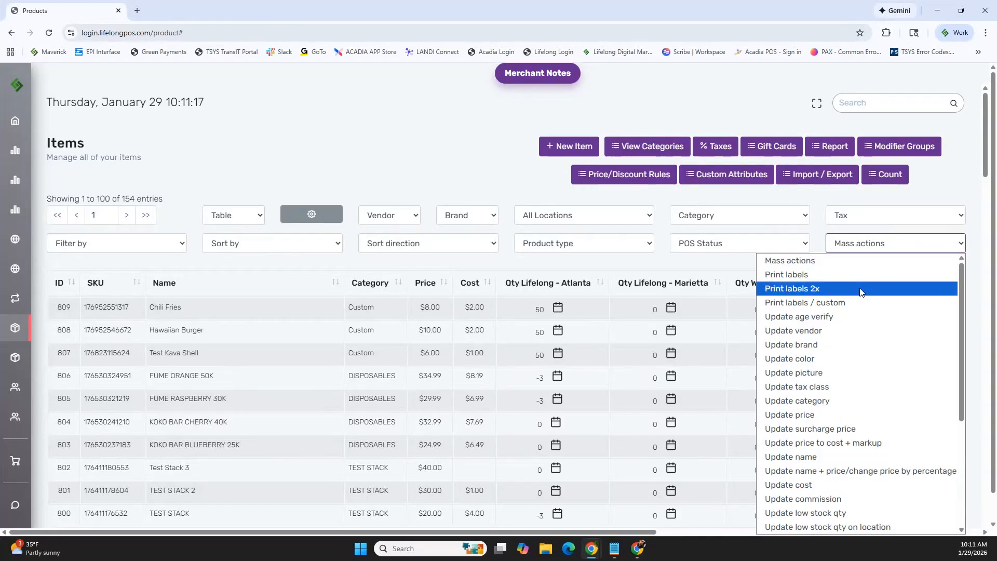
pyautogui.click(844, 203)
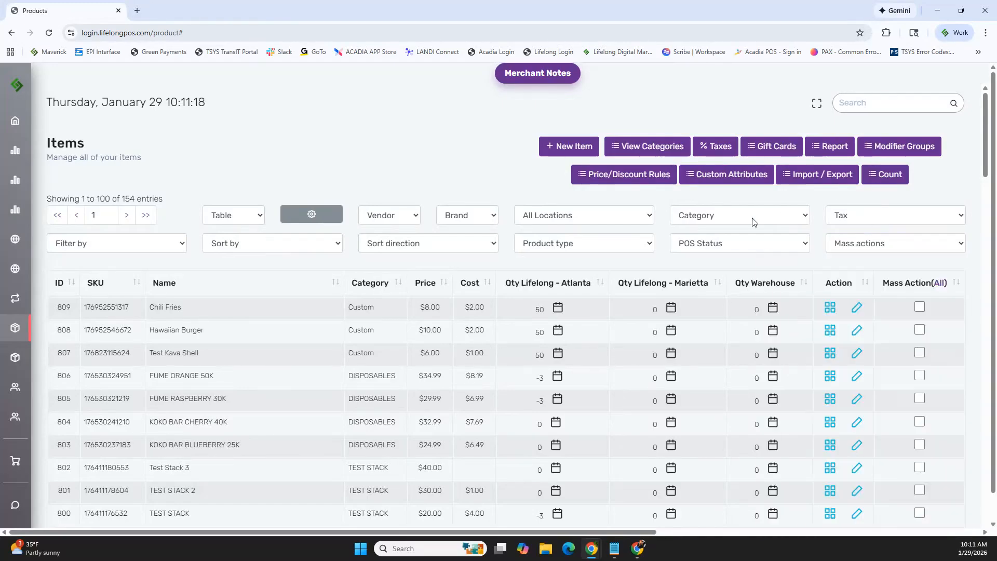
pyautogui.click(941, 285)
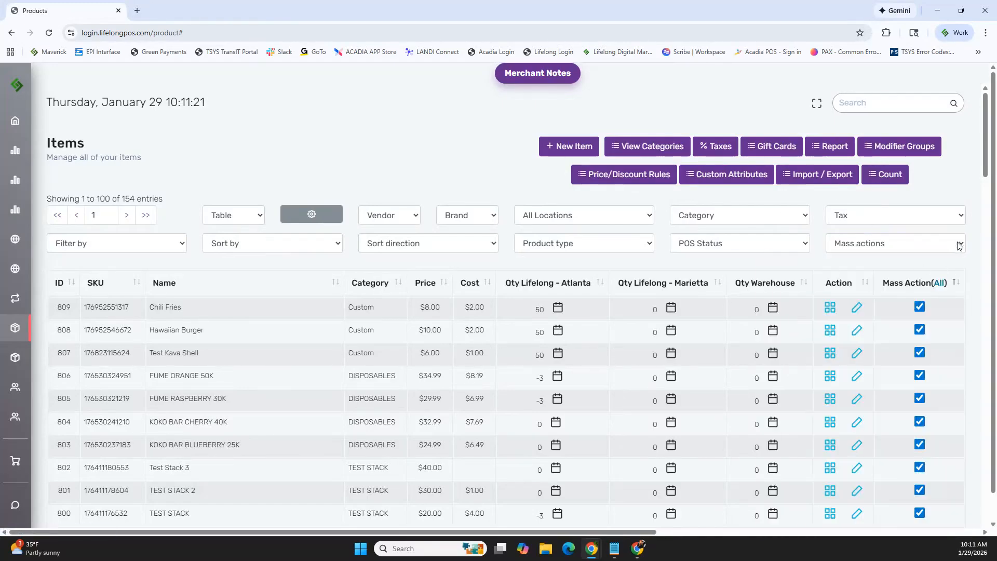
# Start the Print labels and the Print labels / custom mass actions for the selected items, cancelling each one
pyautogui.click(882, 243)
pyautogui.click(858, 274)
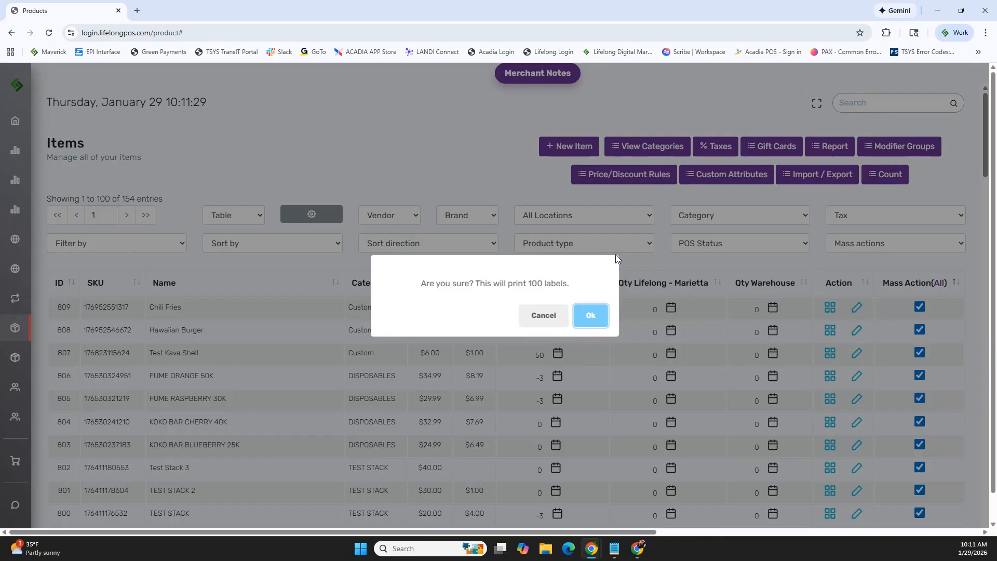
pyautogui.click(543, 312)
pyautogui.click(939, 246)
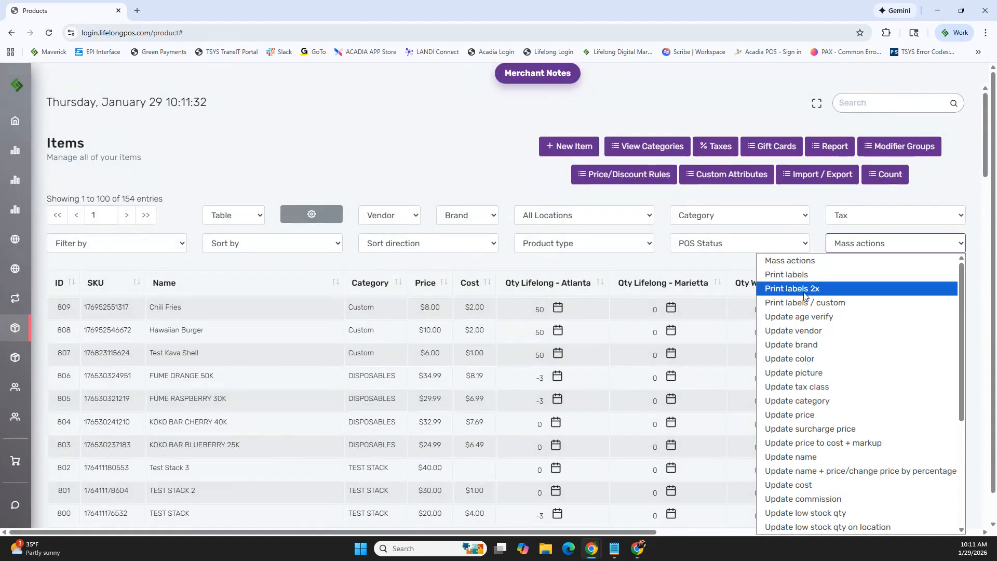
pyautogui.click(791, 303)
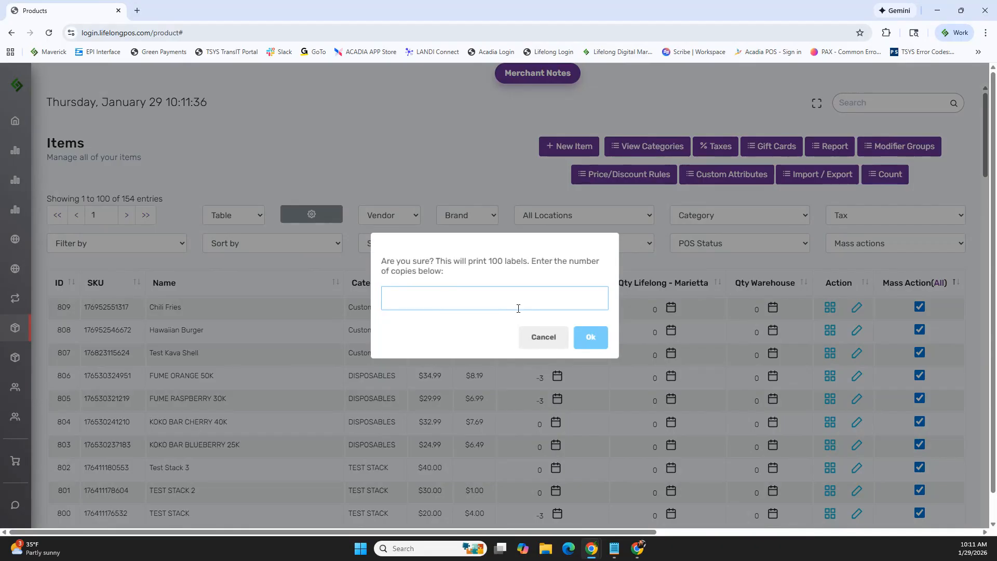
pyautogui.click(543, 337)
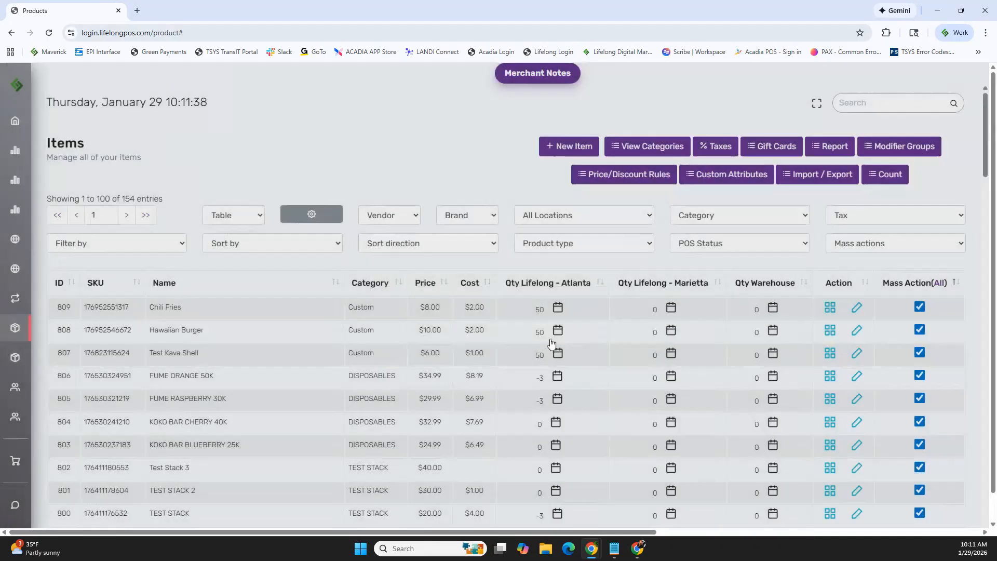
# Clear the selection of all items and select only Chili Fries, Hawaiian Burger and Test Kava Shell for mass action
pyautogui.click(941, 283)
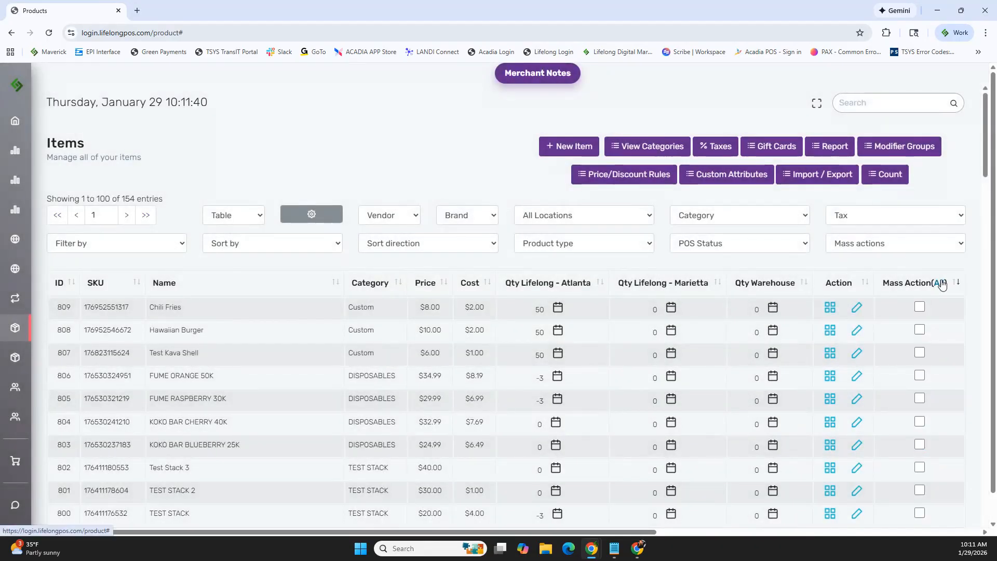
pyautogui.click(920, 307)
pyautogui.click(920, 330)
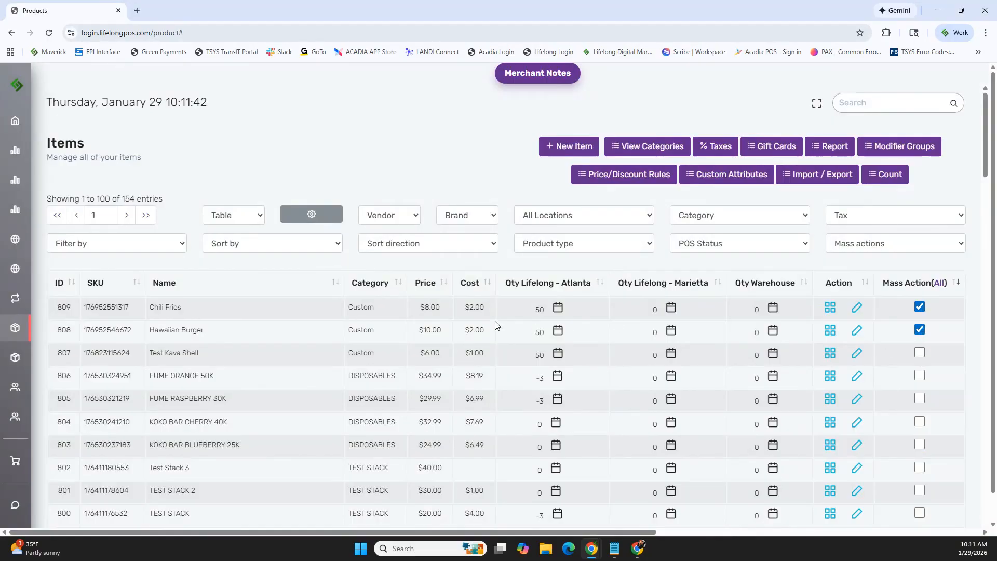
pyautogui.click(919, 353)
# Start the Print labels / custom mass action for the three selected items with 50 copies, and cancel it
pyautogui.click(900, 251)
pyautogui.click(823, 304)
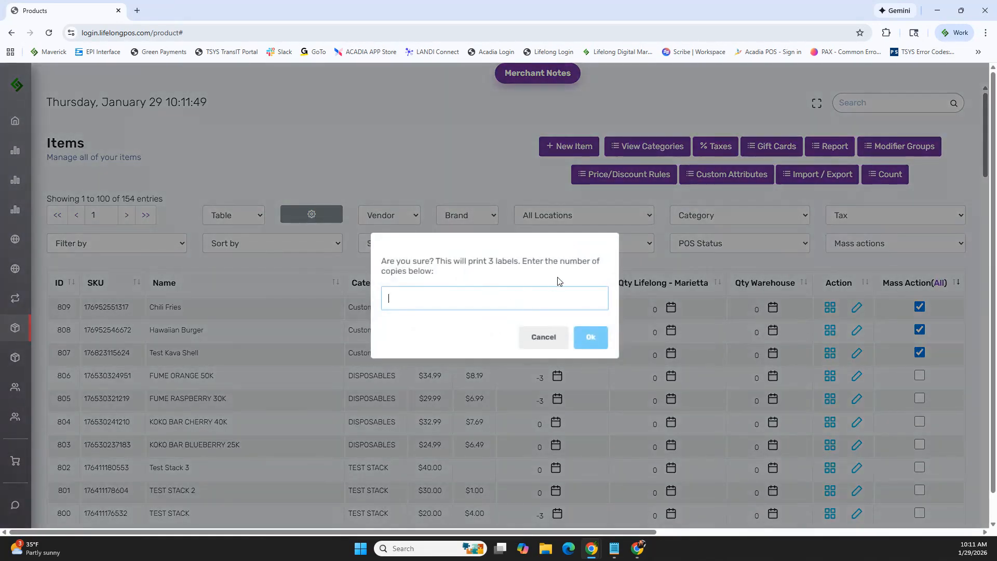
pyautogui.click(543, 337)
# Look through the full list of available mass actions, from Print labels to Delete
pyautogui.click(904, 248)
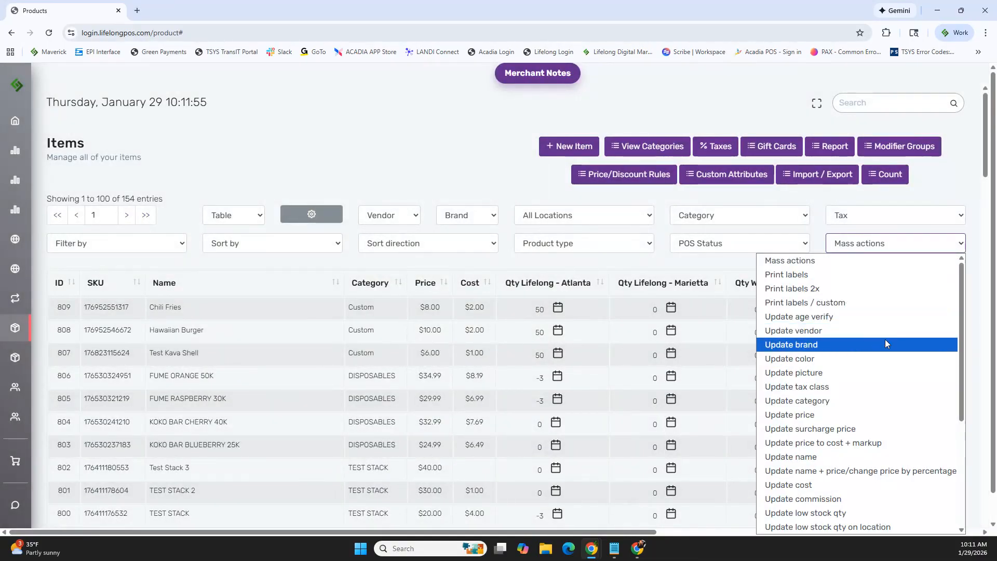
pyautogui.scroll(-2, 874, 342)
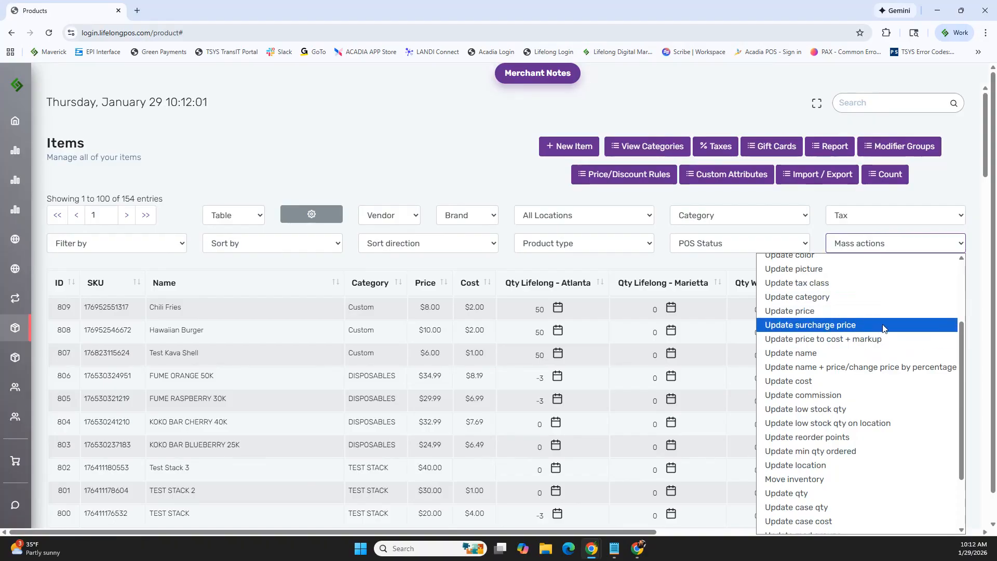
pyautogui.scroll(-2, 880, 327)
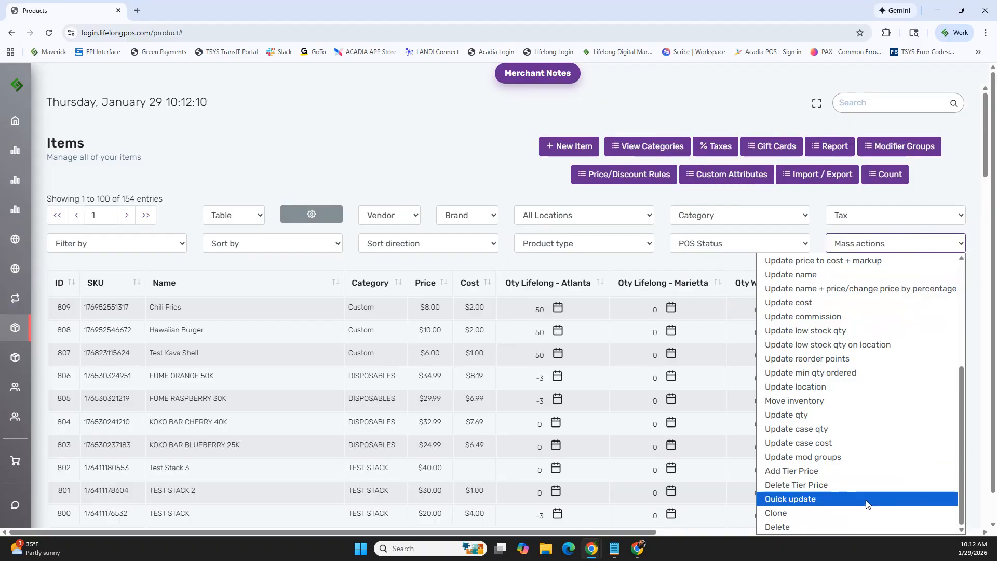
pyautogui.scroll(4, 886, 381)
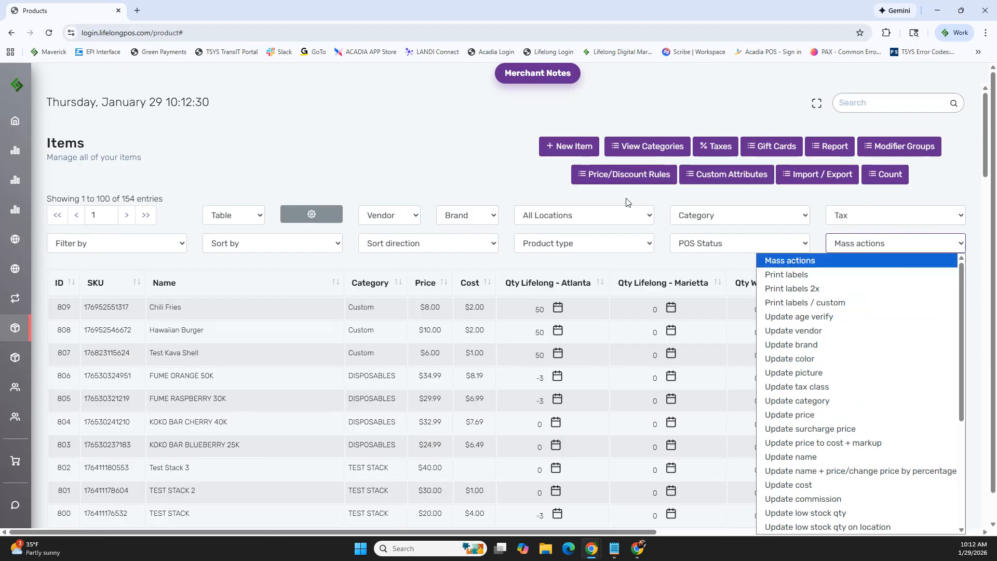
pyautogui.moveTo(19, 209)
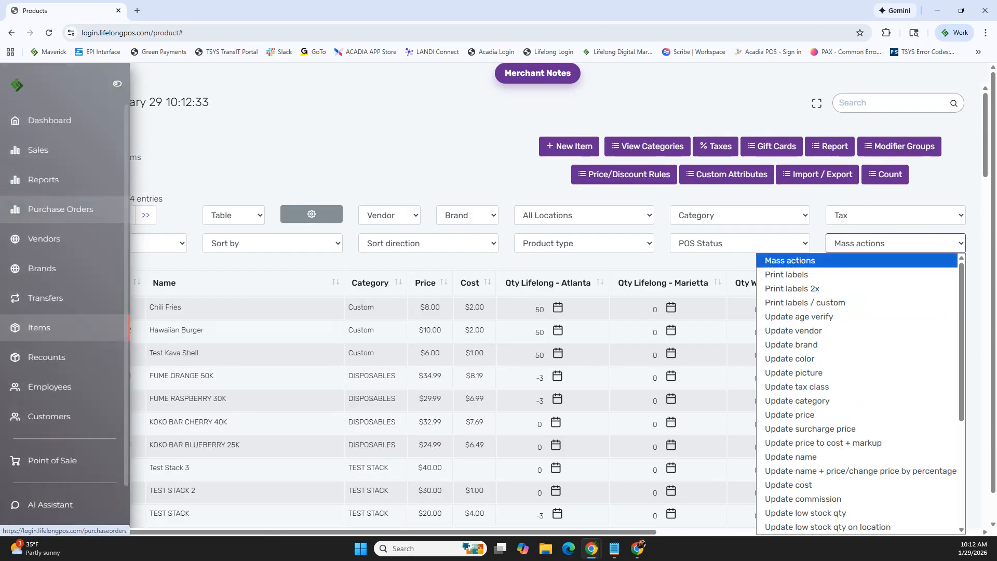